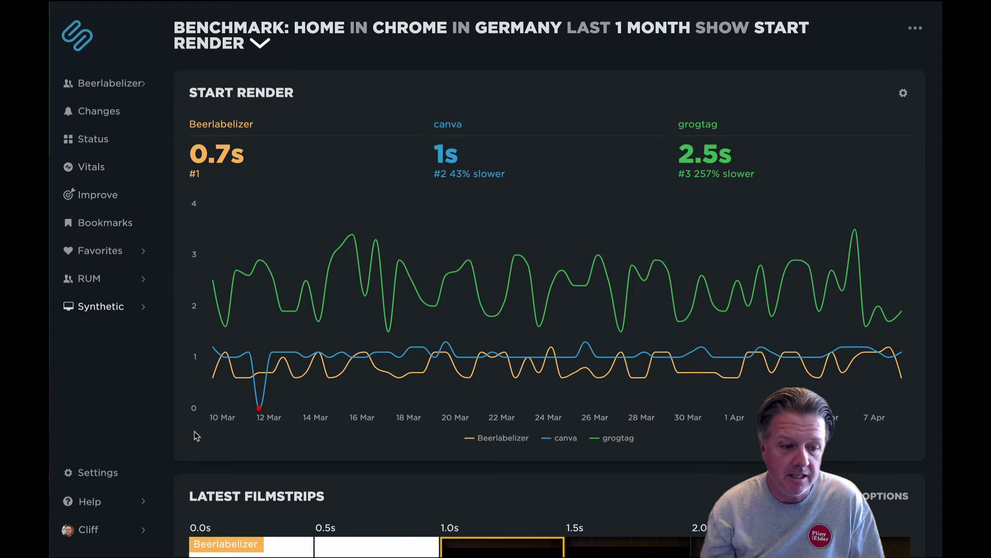
Review canva's site settings, then go back to the Benchmark Start Render dashboard
{"action": "left_click", "coordinate": [110, 476]}
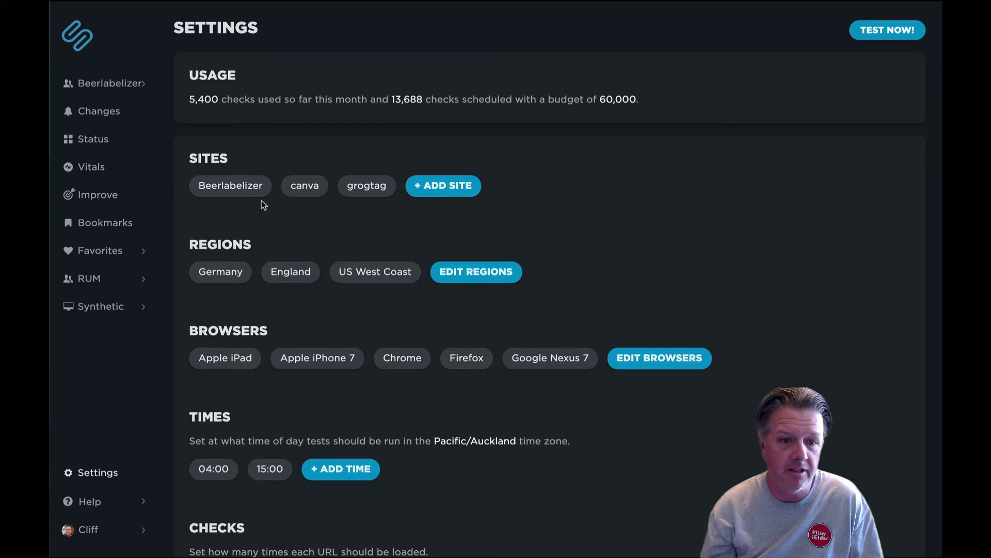
{"action": "left_click", "coordinate": [305, 192]}
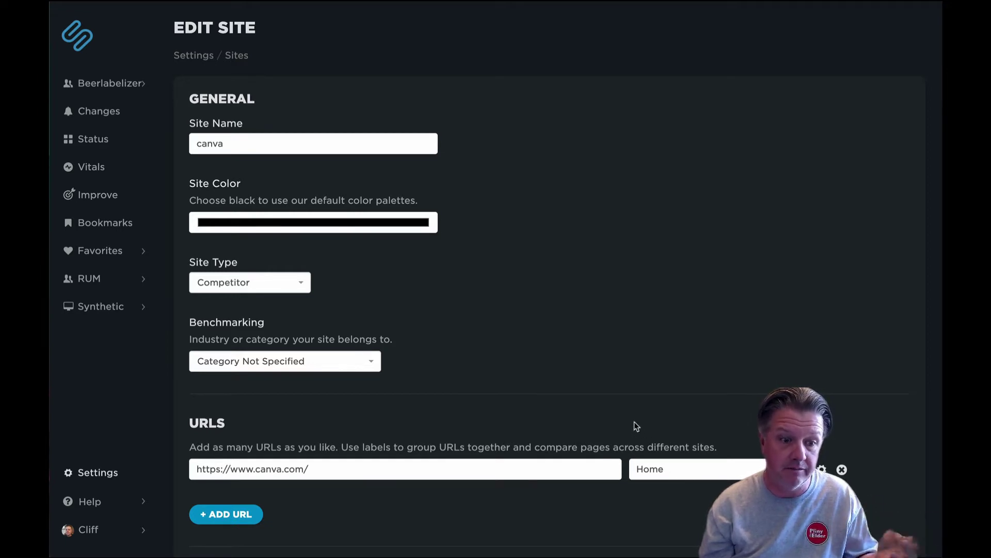
{"action": "mouse_move", "coordinate": [137, 309]}
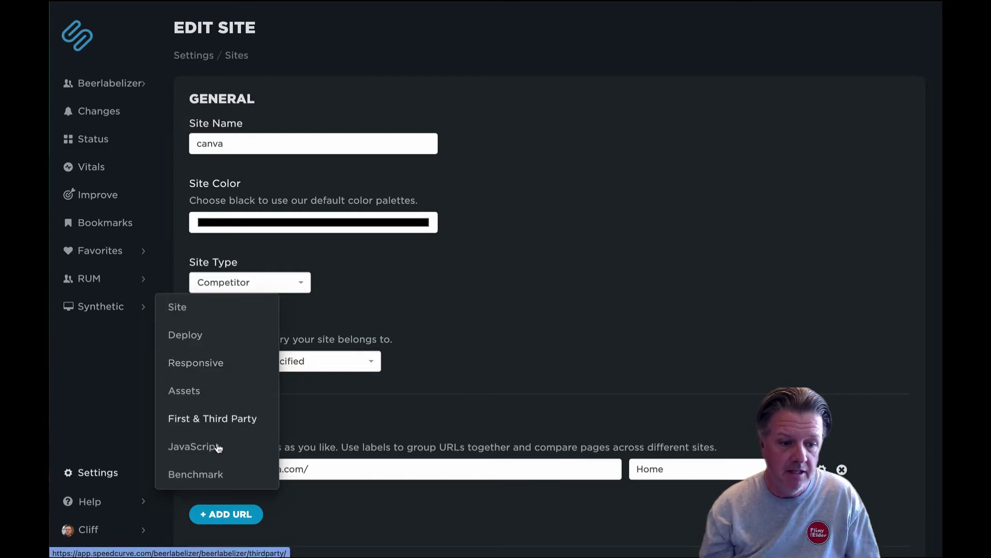
{"action": "left_click", "coordinate": [219, 474]}
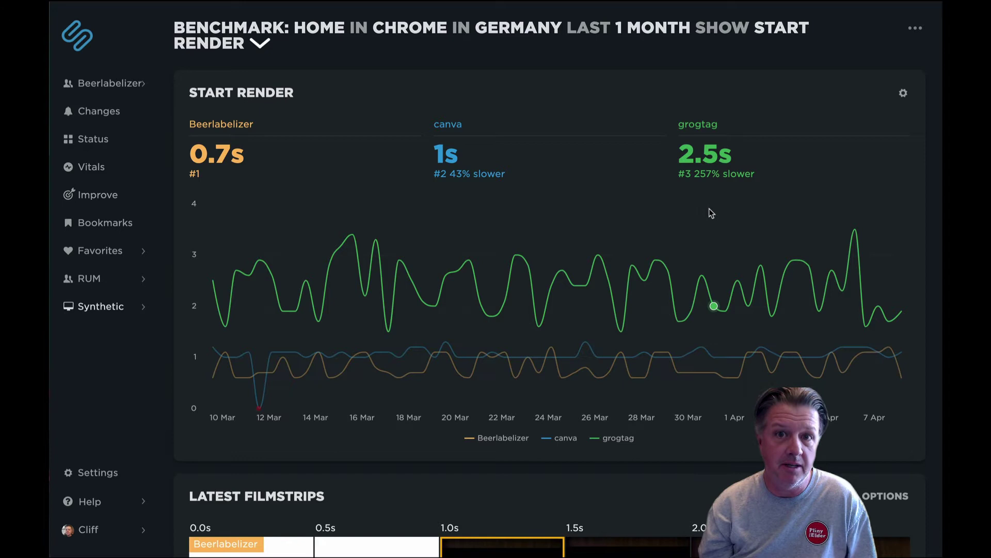
Browse the Latest Filmstrips across the timeline and back, then continue down to Content Requests
{"action": "scroll", "coordinate": [726, 208], "scroll_direction": "down", "scroll_amount": 8}
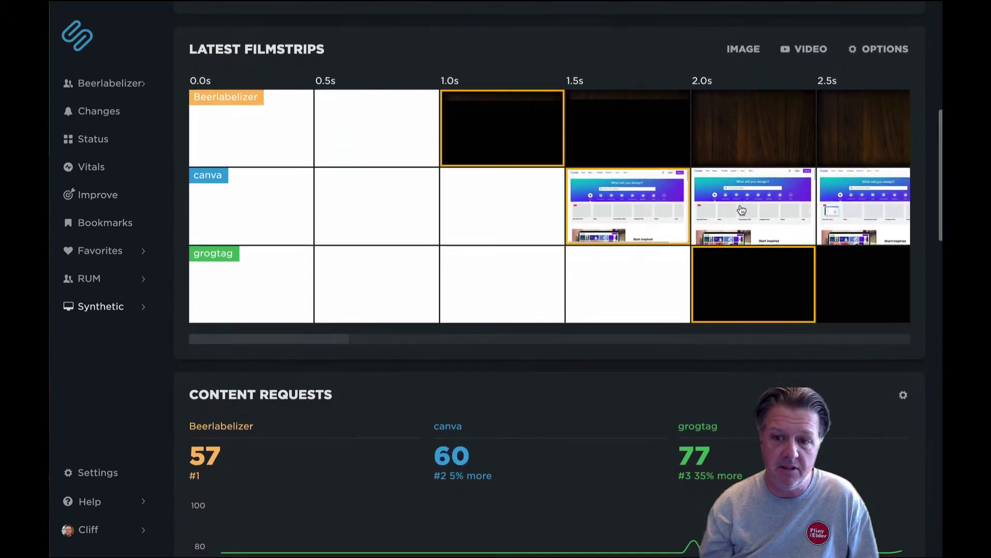
{"action": "scroll", "coordinate": [726, 208], "scroll_direction": "right", "scroll_amount": 3}
{"action": "scroll", "coordinate": [742, 209], "scroll_direction": "right", "scroll_amount": 5}
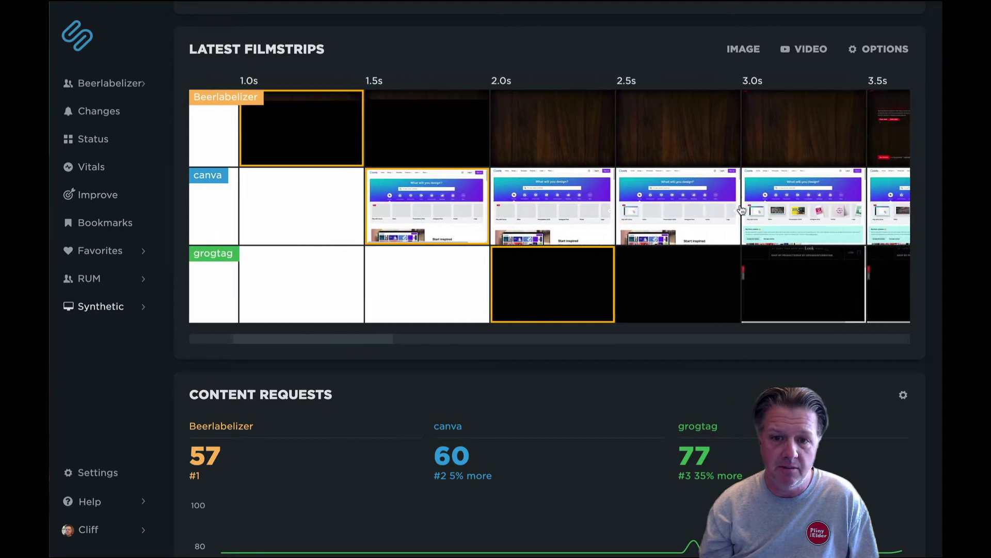
{"action": "scroll", "coordinate": [742, 209], "scroll_direction": "right", "scroll_amount": 7}
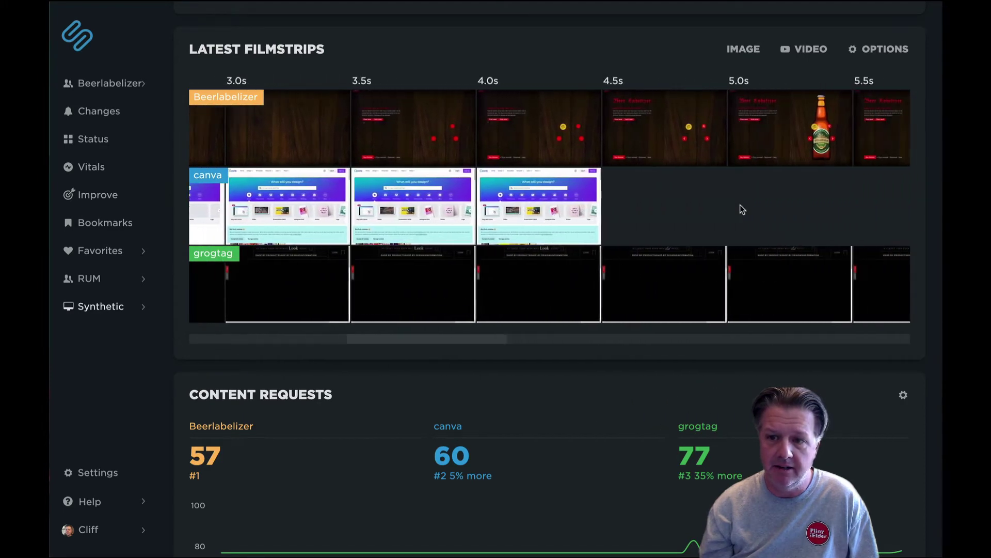
{"action": "scroll", "coordinate": [740, 206], "scroll_direction": "right", "scroll_amount": 3}
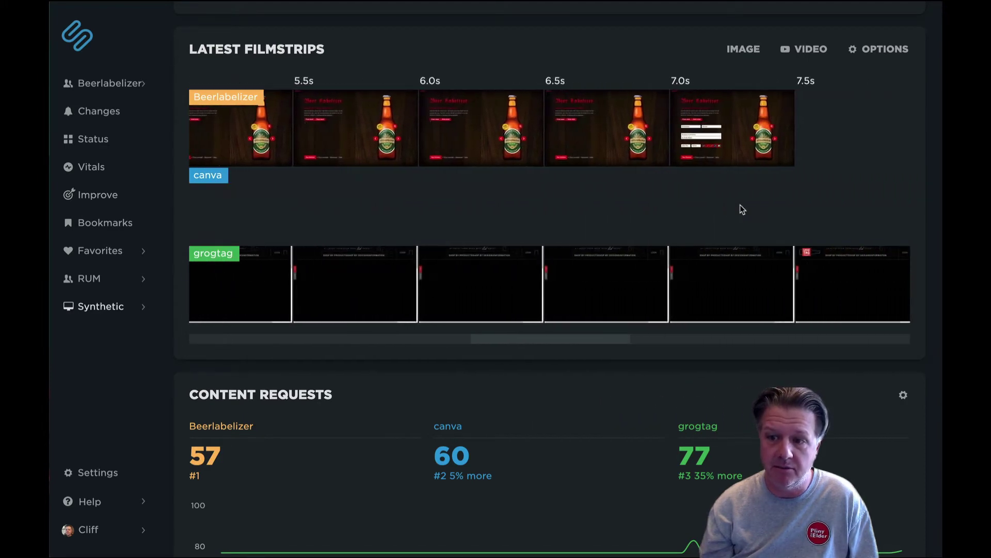
{"action": "scroll", "coordinate": [740, 206], "scroll_direction": "left", "scroll_amount": 5}
{"action": "scroll", "coordinate": [742, 209], "scroll_direction": "left", "scroll_amount": 10}
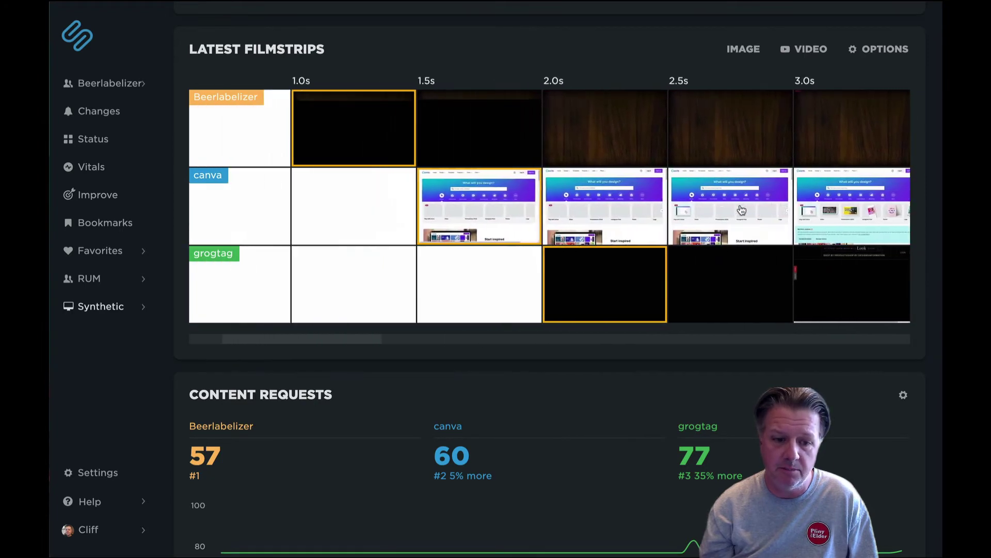
{"action": "scroll", "coordinate": [741, 209], "scroll_direction": "left", "scroll_amount": 2}
{"action": "scroll", "coordinate": [742, 209], "scroll_direction": "down", "scroll_amount": 5}
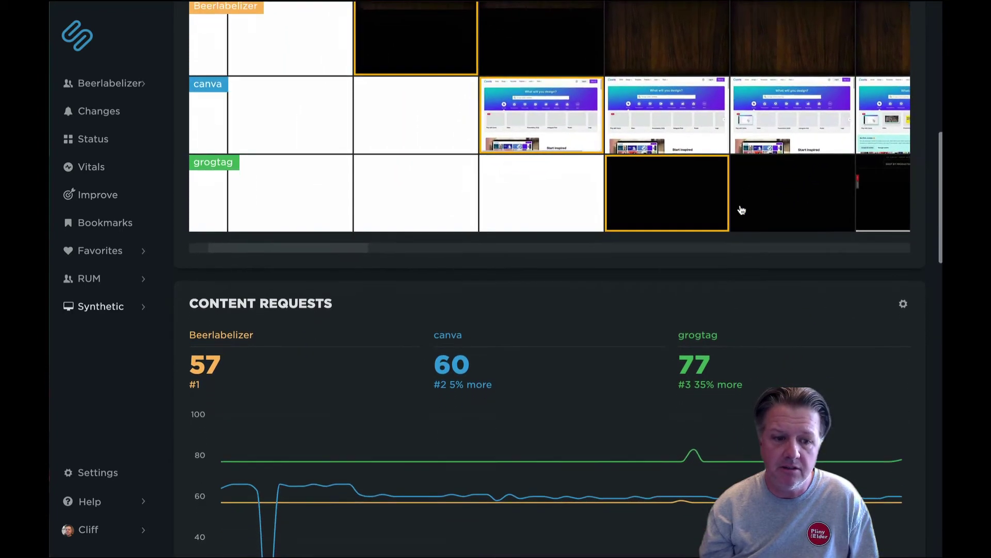
Move past Content Requests and Content Sizes, checking the size figures, to Latest Request Breakdown
{"action": "scroll", "coordinate": [740, 205], "scroll_direction": "down", "scroll_amount": 1}
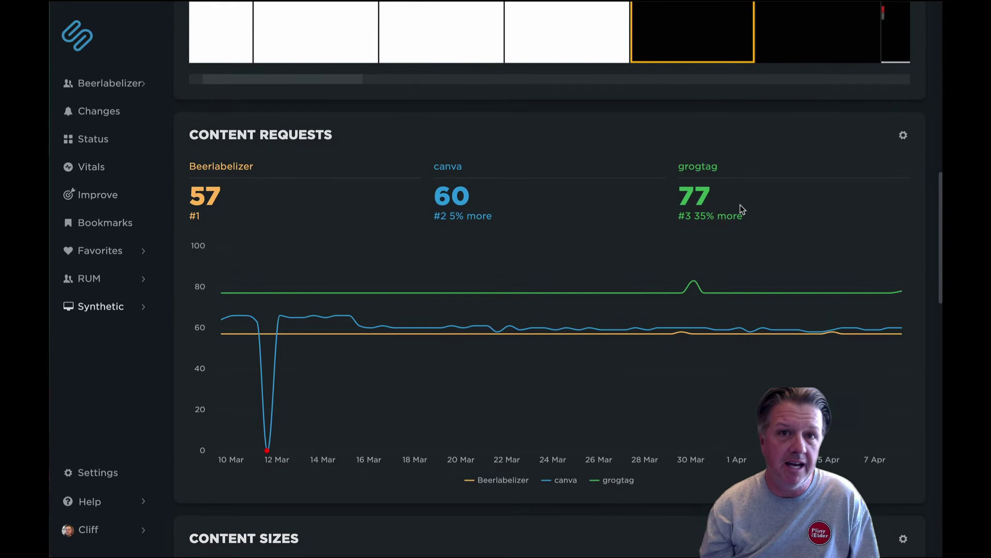
{"action": "scroll", "coordinate": [740, 204], "scroll_direction": "down", "scroll_amount": 1}
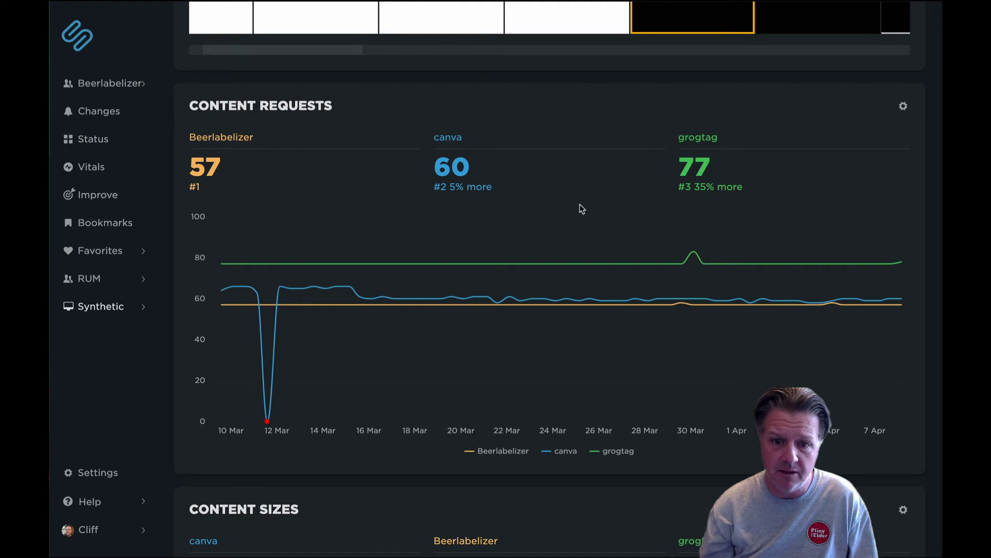
{"action": "scroll", "coordinate": [580, 204], "scroll_direction": "down", "scroll_amount": 7}
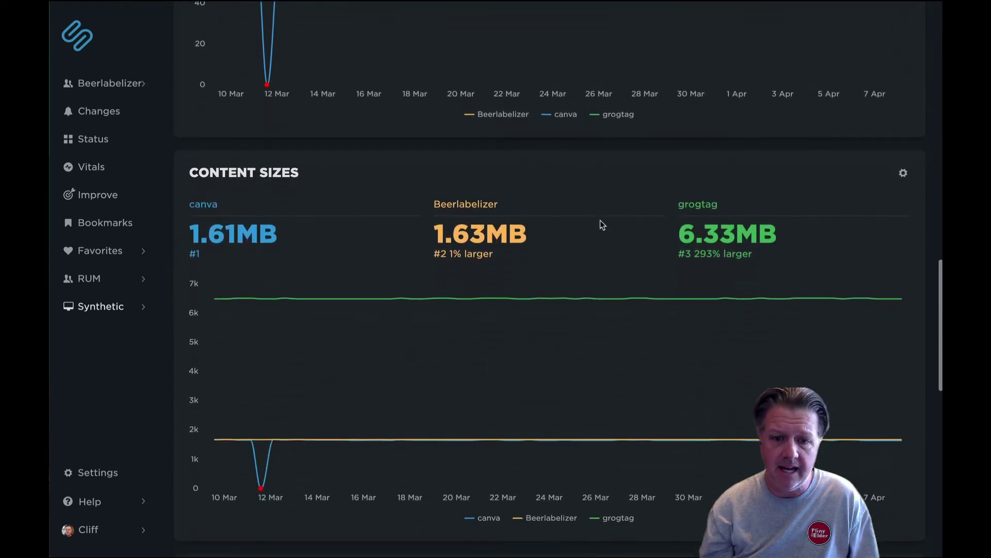
{"action": "mouse_move", "coordinate": [466, 239]}
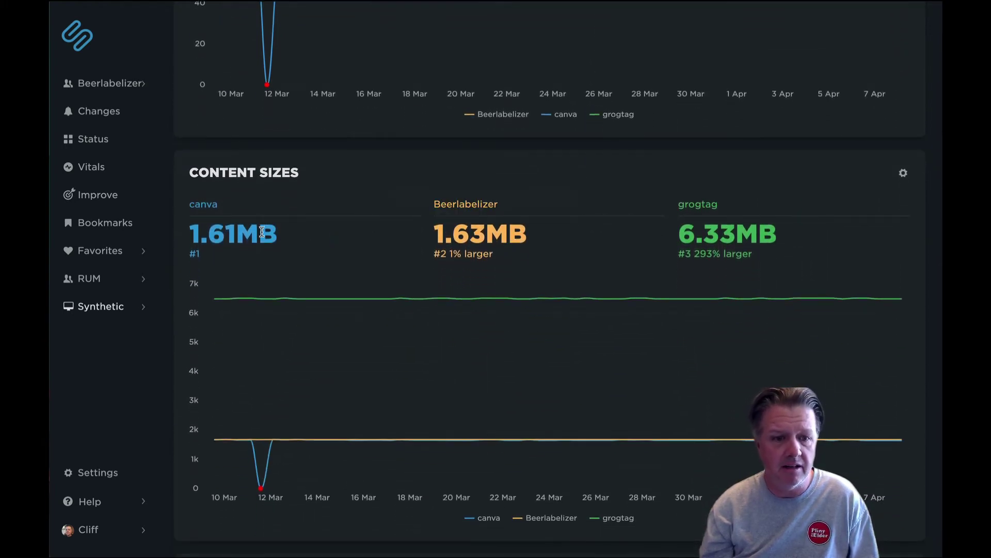
{"action": "mouse_move", "coordinate": [268, 232]}
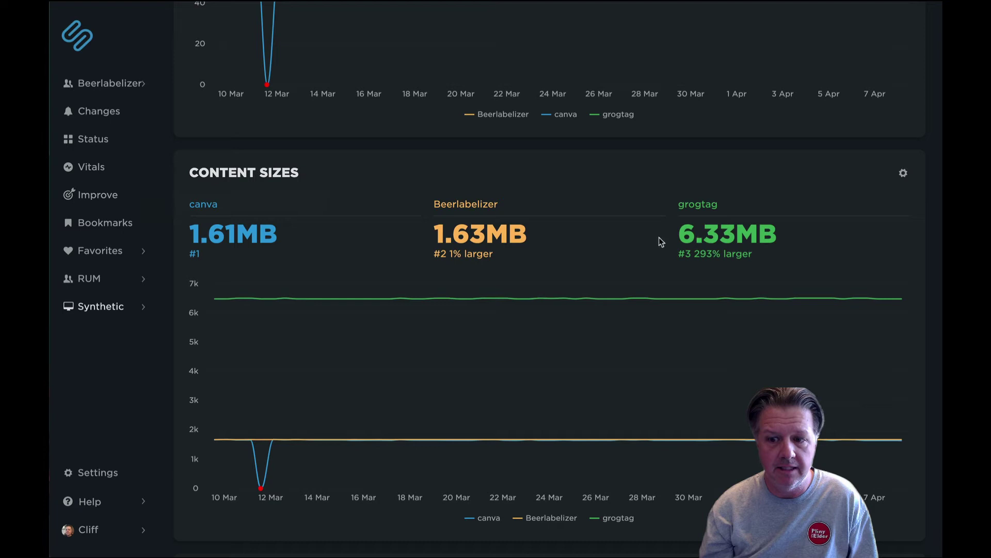
{"action": "scroll", "coordinate": [740, 253], "scroll_direction": "down", "scroll_amount": 8}
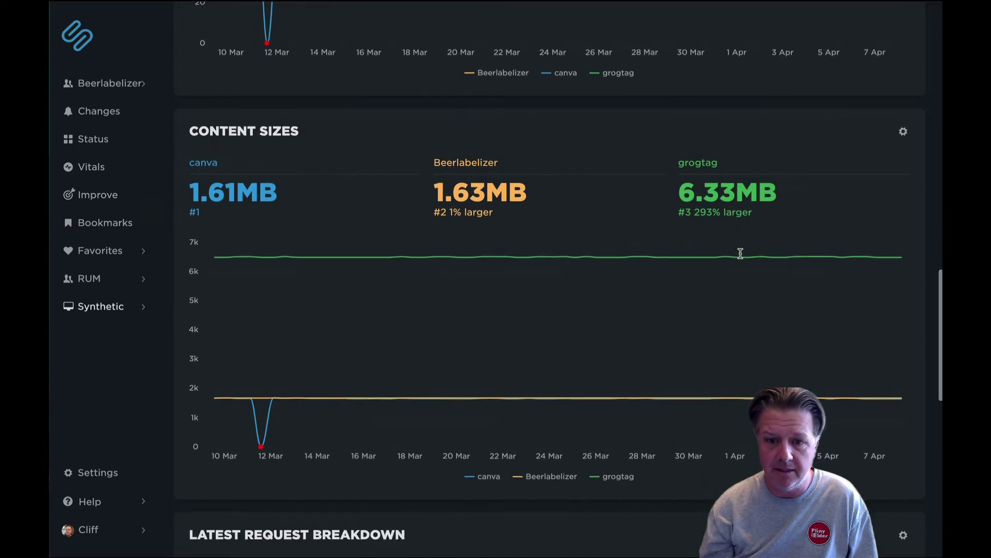
{"action": "scroll", "coordinate": [740, 253], "scroll_direction": "down", "scroll_amount": 1}
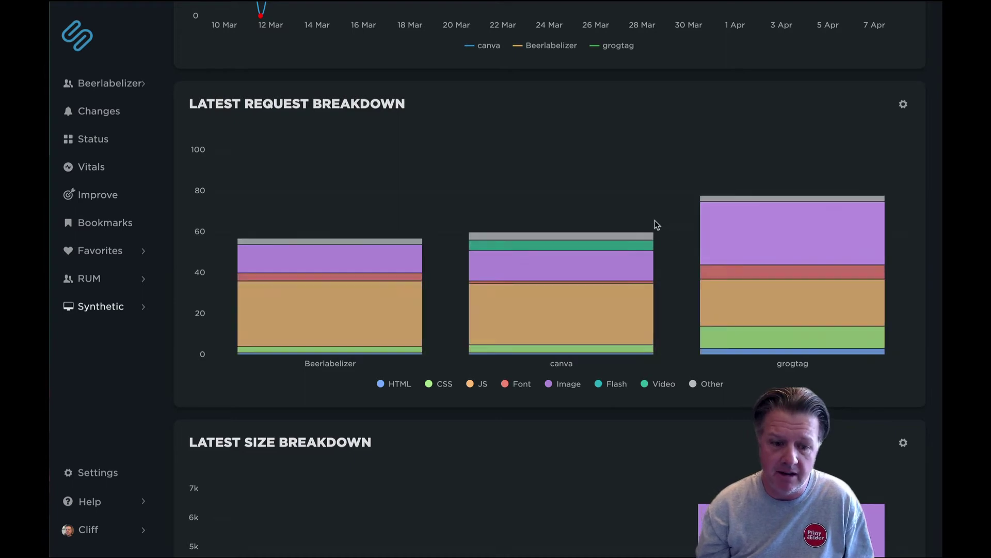
{"action": "scroll", "coordinate": [655, 221], "scroll_direction": "down", "scroll_amount": 4}
{"action": "scroll", "coordinate": [689, 231], "scroll_direction": "down", "scroll_amount": 1}
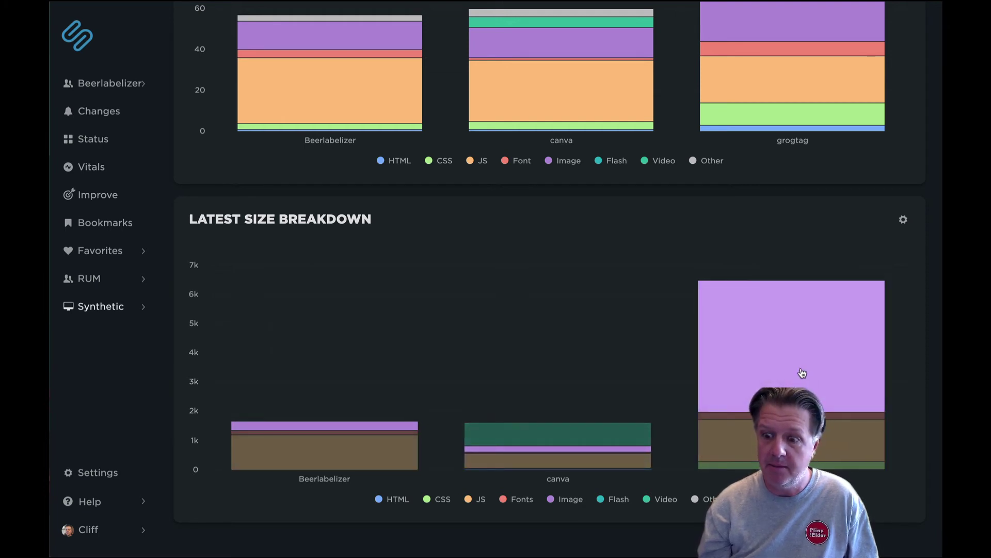
{"action": "mouse_move", "coordinate": [802, 372]}
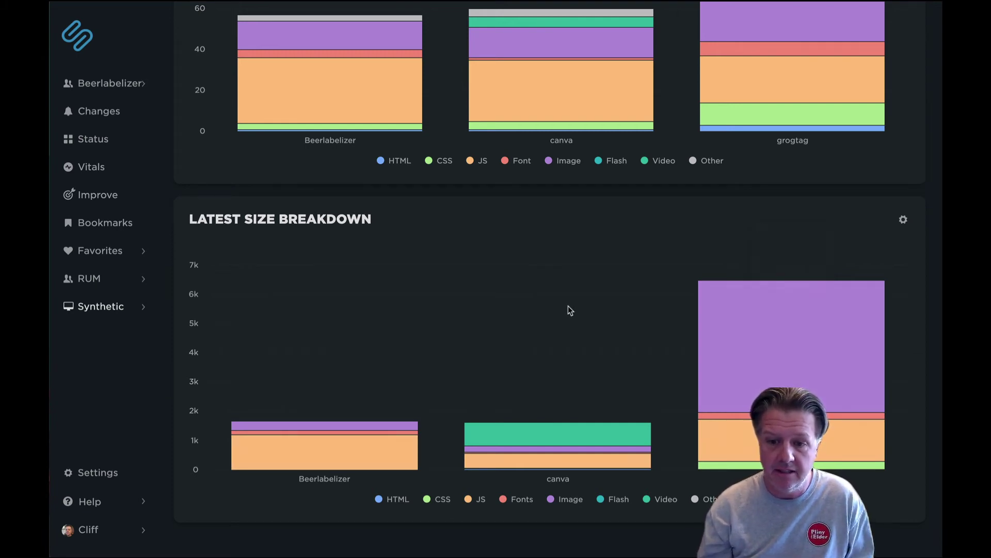
{"action": "scroll", "coordinate": [578, 308], "scroll_direction": "up", "scroll_amount": 15}
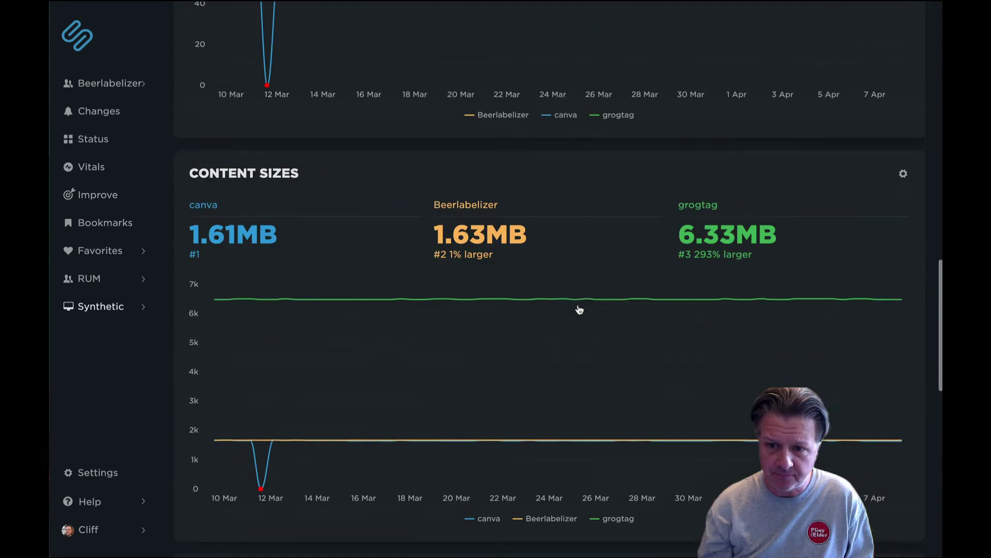
{"action": "scroll", "coordinate": [579, 309], "scroll_direction": "up", "scroll_amount": 5}
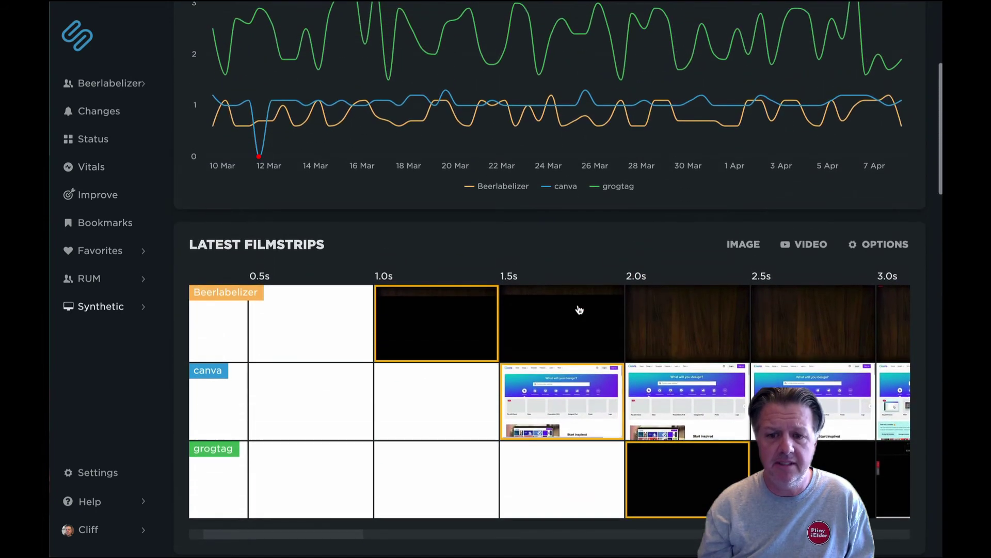
{"action": "scroll", "coordinate": [577, 306], "scroll_direction": "up", "scroll_amount": 4}
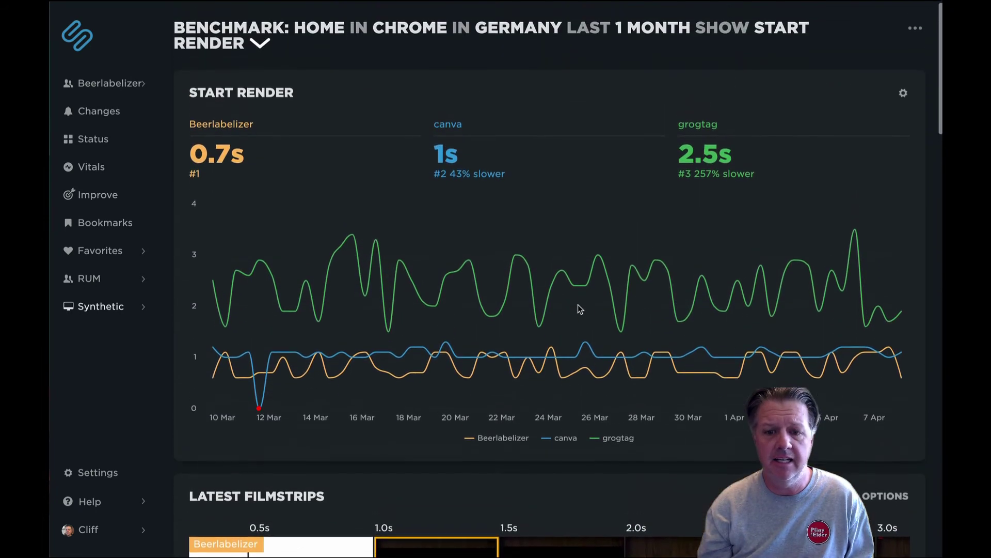
Switch the benchmark metric to Largest Contentful Paint, found by searching 'larg', and apply it
{"action": "left_click", "coordinate": [737, 34]}
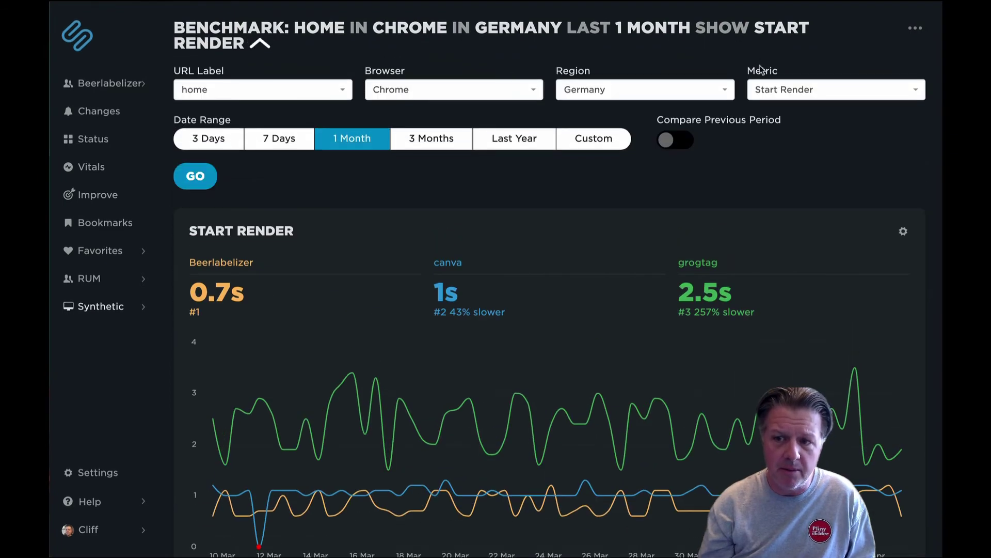
{"action": "left_click", "coordinate": [786, 91]}
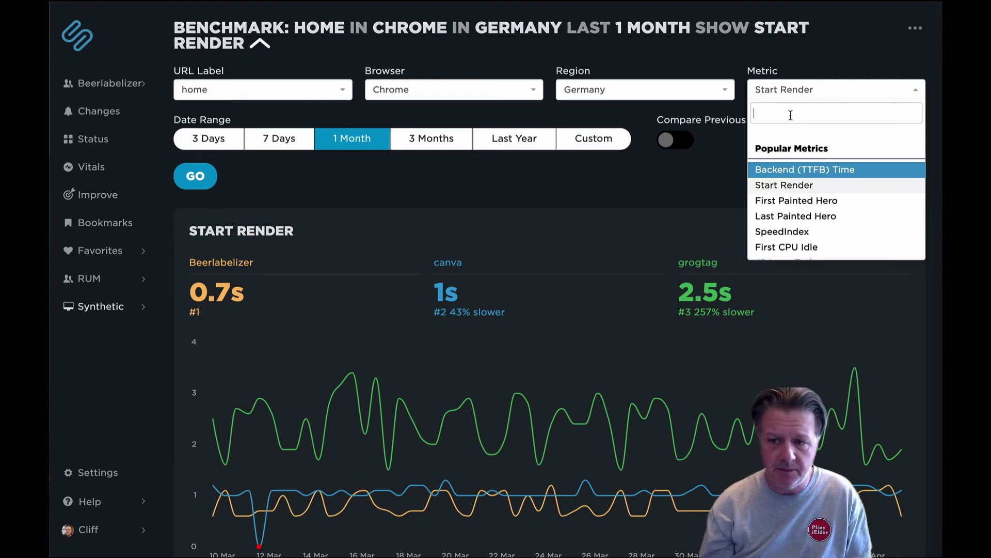
{"action": "type", "text": "last"}
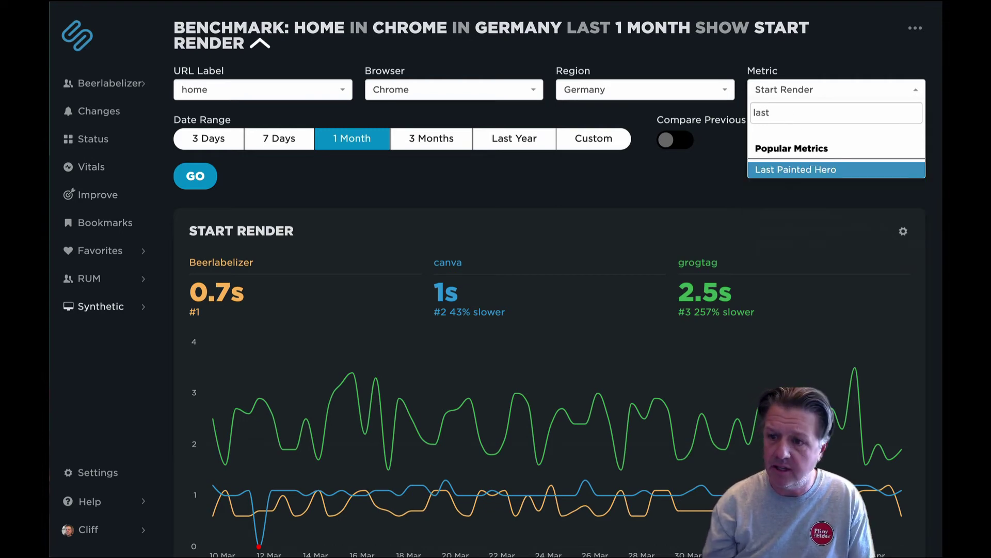
{"action": "key", "text": "BackSpace"}
{"action": "key", "text": "BackSpace"}
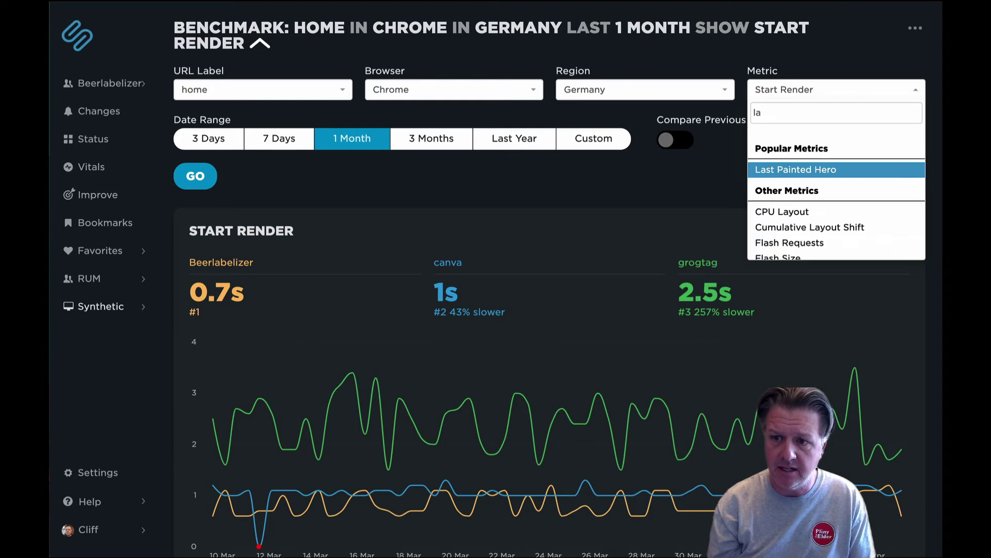
{"action": "type", "text": "rg"}
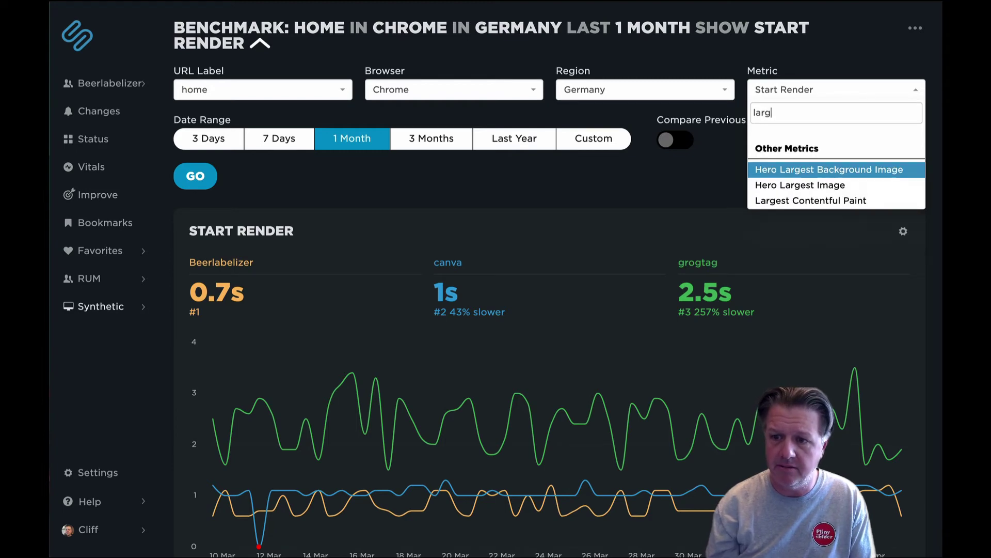
{"action": "left_click", "coordinate": [825, 201]}
{"action": "left_click", "coordinate": [199, 177]}
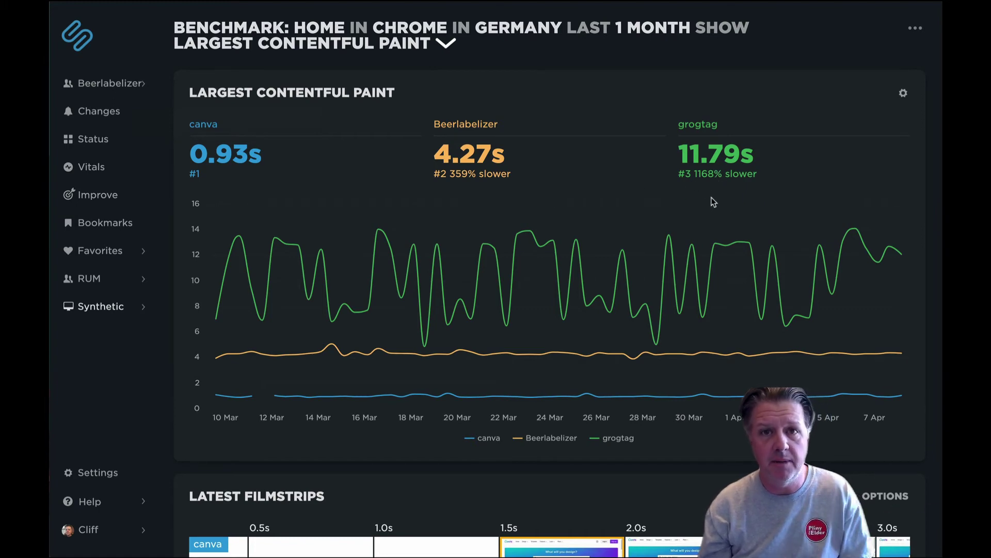
{"action": "scroll", "coordinate": [642, 186], "scroll_direction": "down", "scroll_amount": 6}
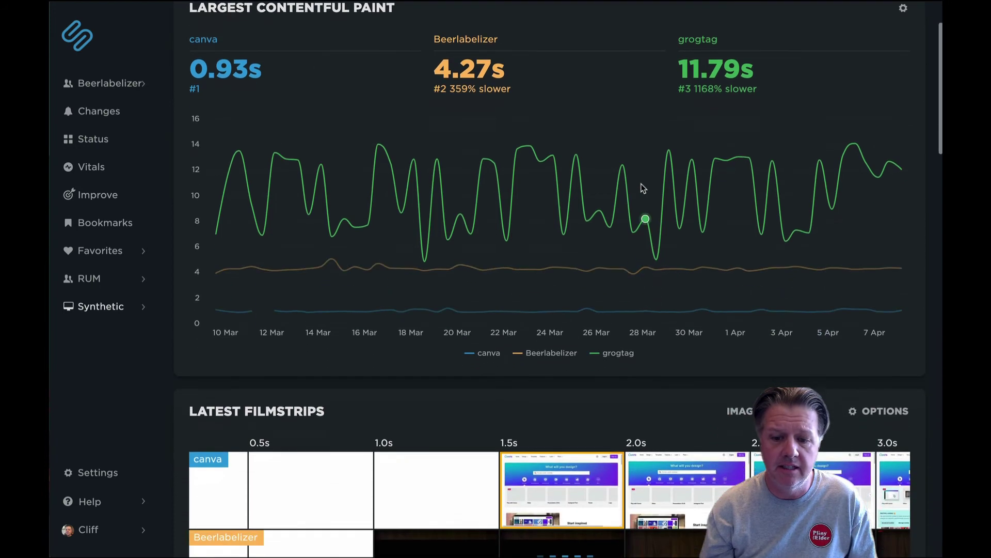
{"action": "scroll", "coordinate": [643, 188], "scroll_direction": "down", "scroll_amount": 2}
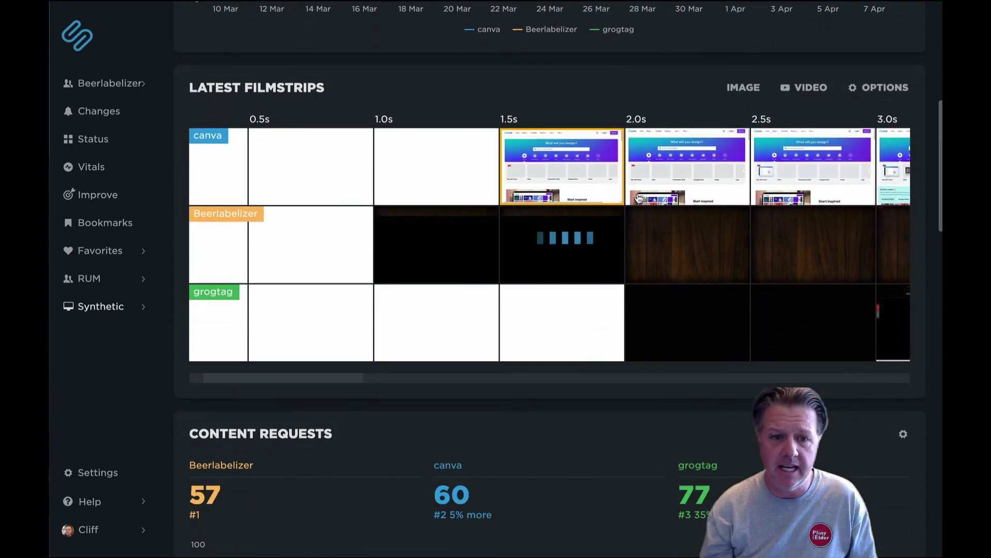
{"action": "scroll", "coordinate": [686, 203], "scroll_direction": "right", "scroll_amount": 2}
{"action": "scroll", "coordinate": [686, 203], "scroll_direction": "right", "scroll_amount": 4}
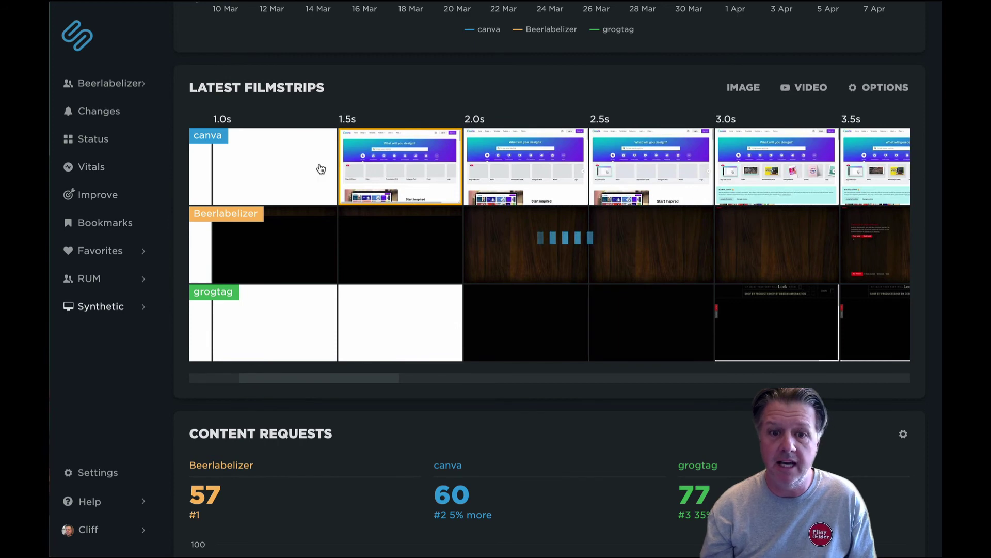
{"action": "scroll", "coordinate": [593, 192], "scroll_direction": "right", "scroll_amount": 2}
{"action": "scroll", "coordinate": [592, 192], "scroll_direction": "right", "scroll_amount": 4}
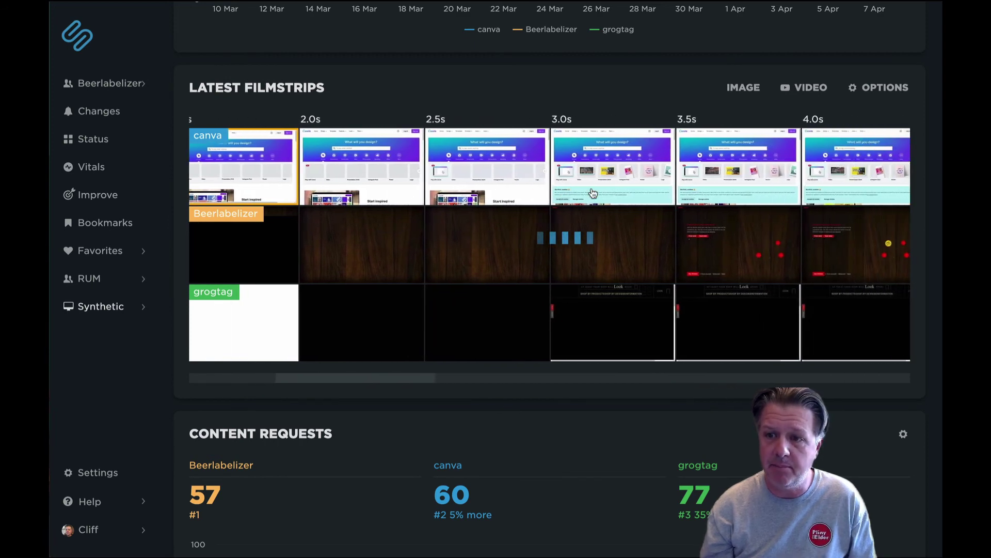
Play the 0:15 side-by-side loading video of canva, Beerlabelizer and grogtag
{"action": "left_click", "coordinate": [788, 92]}
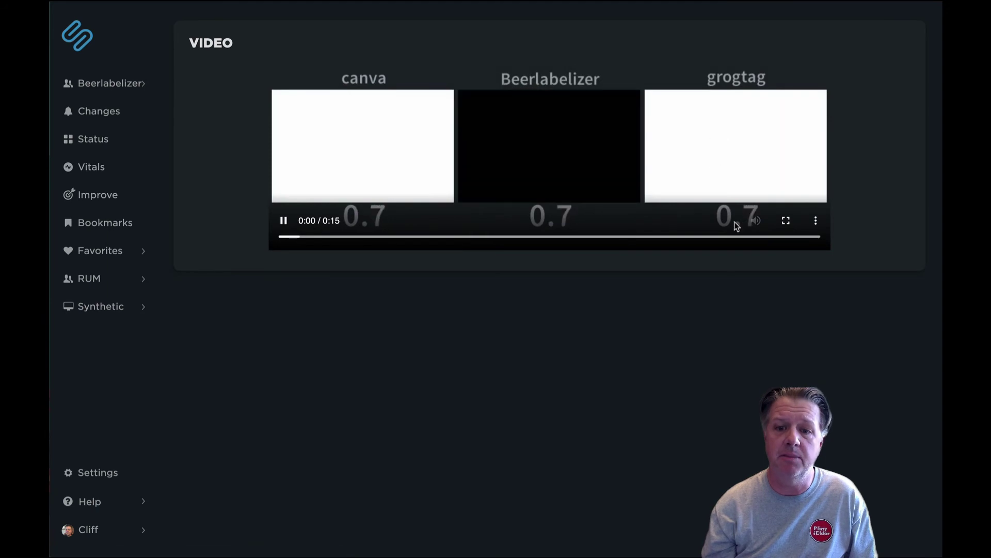